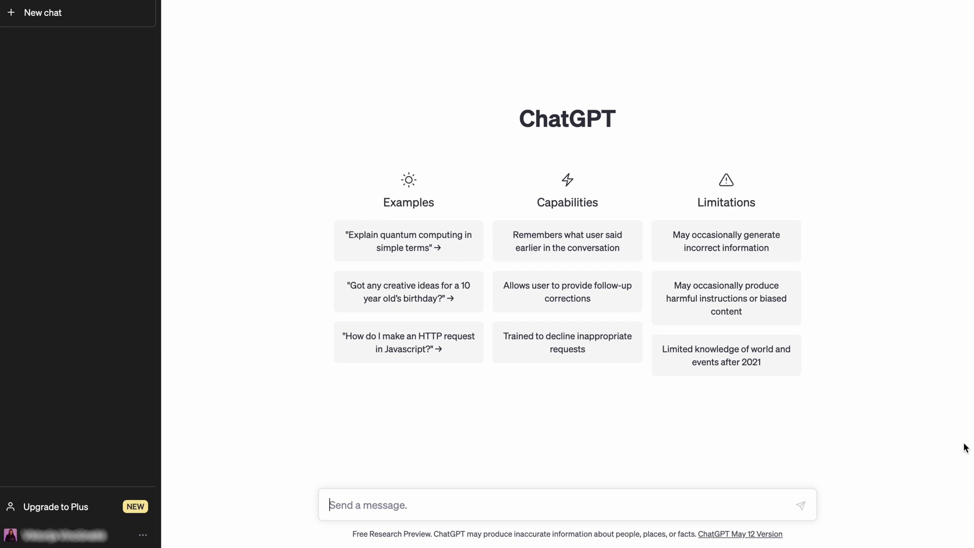
- Ask ChatGPT for a bullet-point website structure for a game developer portfolio
{"action": "type", "text": "What website structure would be suitable for a game developer portfolio? What pages should be included? Please provide your response in bullet points."}
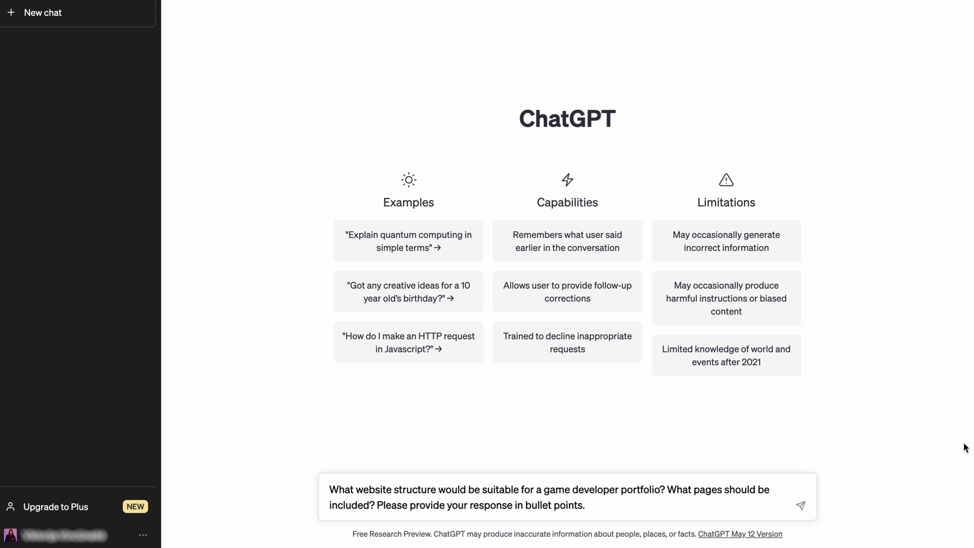
{"action": "key", "text": "Return"}
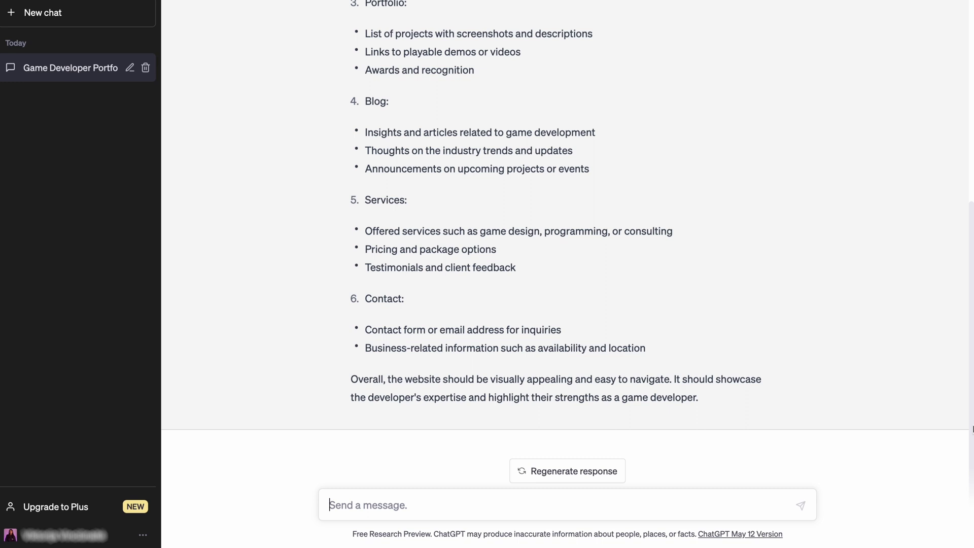
- Paste the next prompt into the current chat and send it
{"action": "type", "text": "Please present a visual example of the homepage you recommend"}
{"action": "key", "text": "Return"}
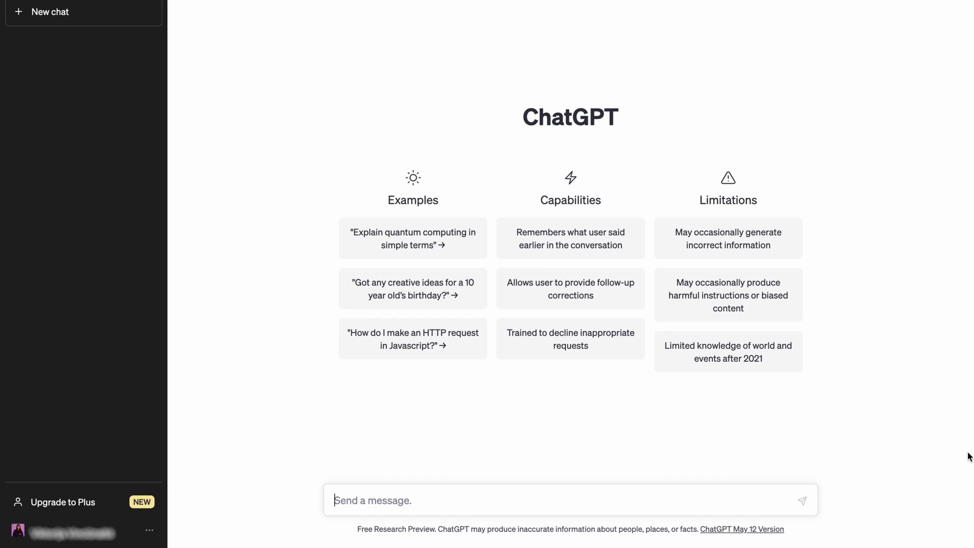
- Send the domain-name generator prompt for a San Francisco veterinarian, with a rocket emoji marking the best pick
{"action": "key", "text": "super+v"}
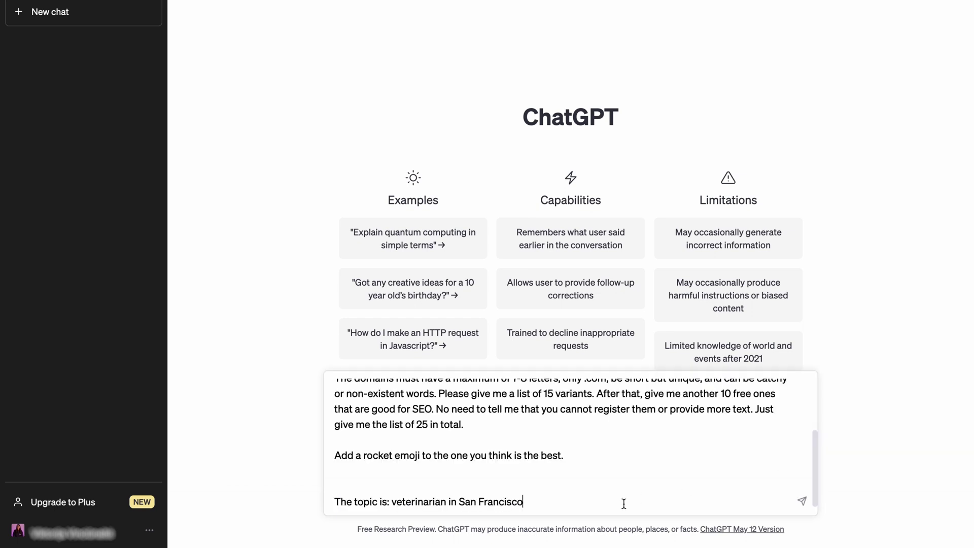
{"action": "scroll", "coordinate": [673, 467], "scroll_direction": "up", "scroll_amount": 3}
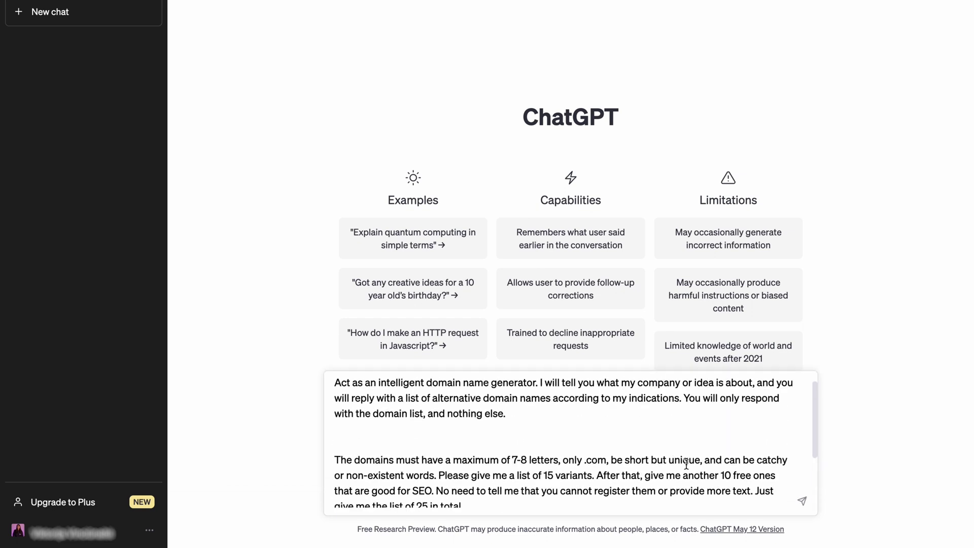
{"action": "scroll", "coordinate": [799, 459], "scroll_direction": "up", "scroll_amount": 1}
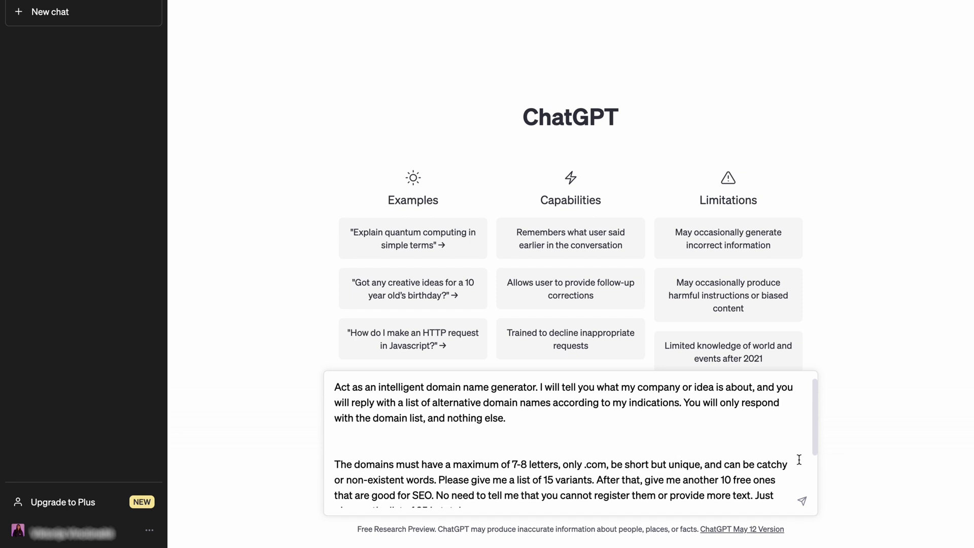
{"action": "scroll", "coordinate": [795, 460], "scroll_direction": "down", "scroll_amount": 2}
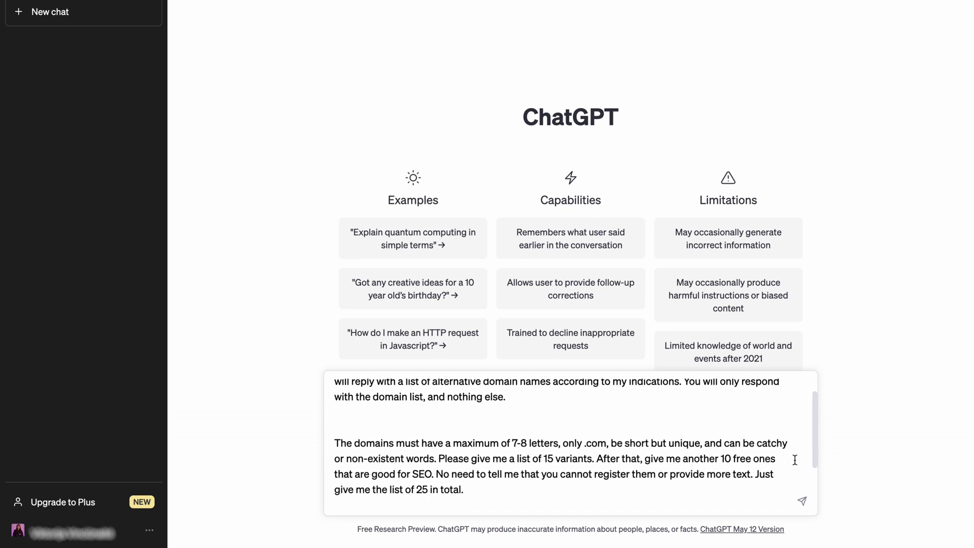
{"action": "type", "text": "Add a rocket emoji to the one you think is the best."}
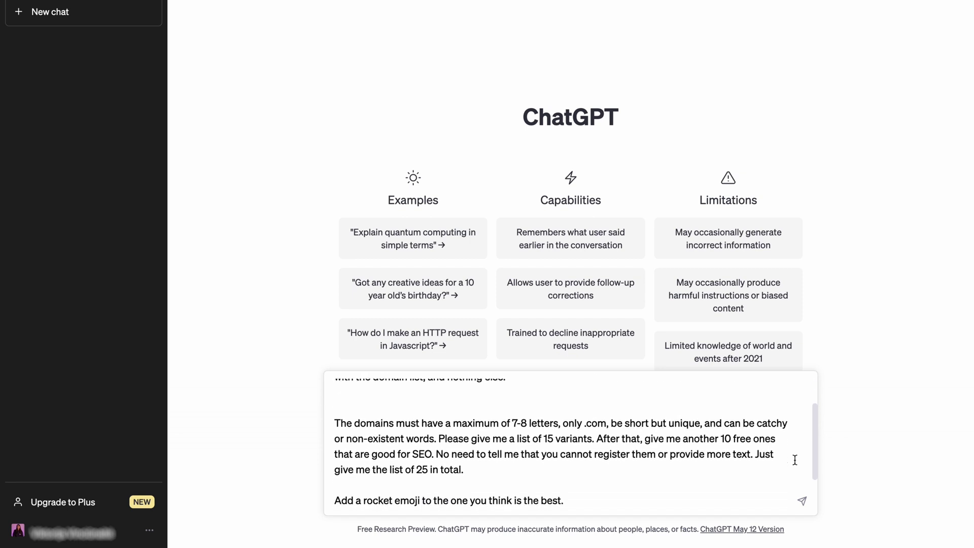
{"action": "type", "text": "The topic is: veterinarian in San Francisco"}
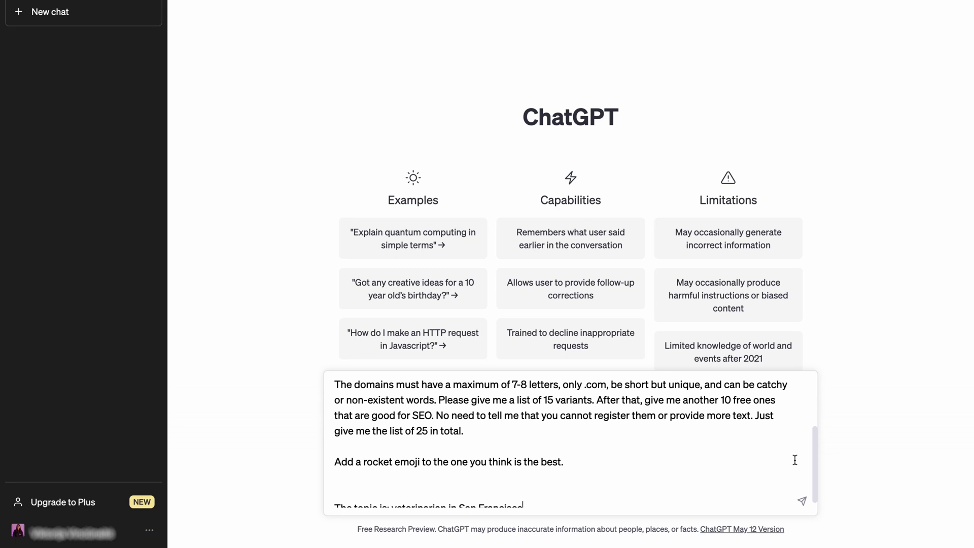
{"action": "scroll", "coordinate": [795, 460], "scroll_direction": "down", "scroll_amount": 1}
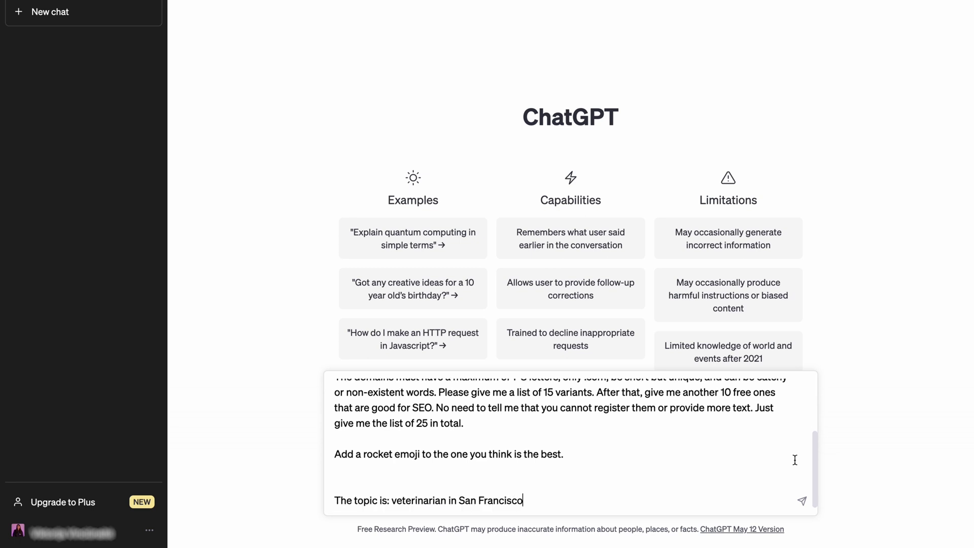
{"action": "key", "text": "Return"}
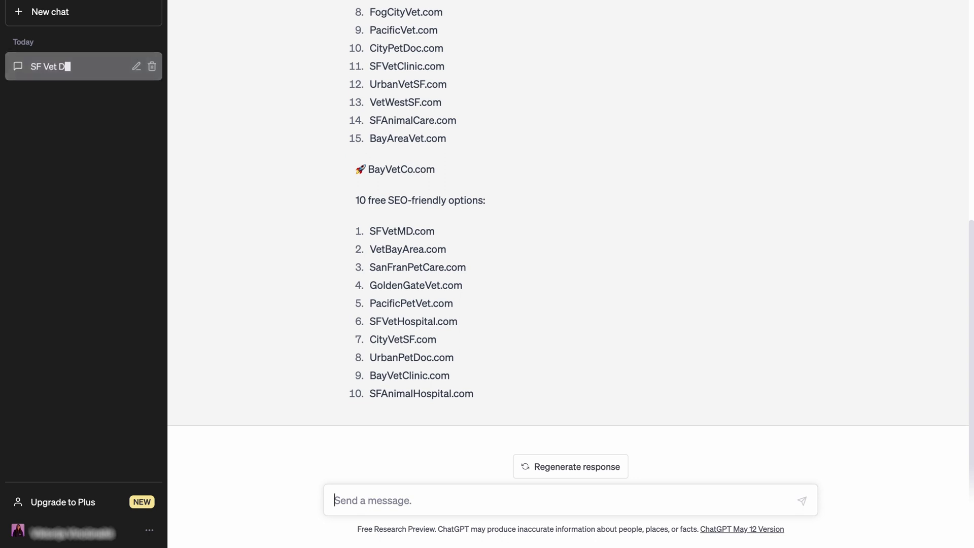
- Review the vet domain list with BayVetCo.com marked as the best
{"action": "scroll", "coordinate": [811, 304], "scroll_direction": "up", "scroll_amount": 5}
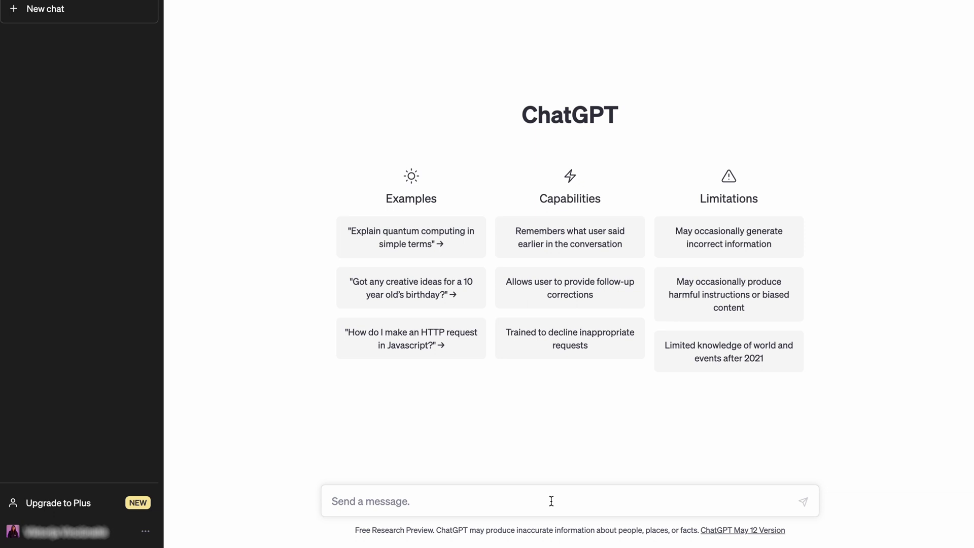
- Paste the nail art salon colour palette prompt and highlight its professional web designer opening
{"action": "key", "text": "ctrl+v"}
{"action": "scroll", "coordinate": [754, 452], "scroll_direction": "up", "scroll_amount": 10}
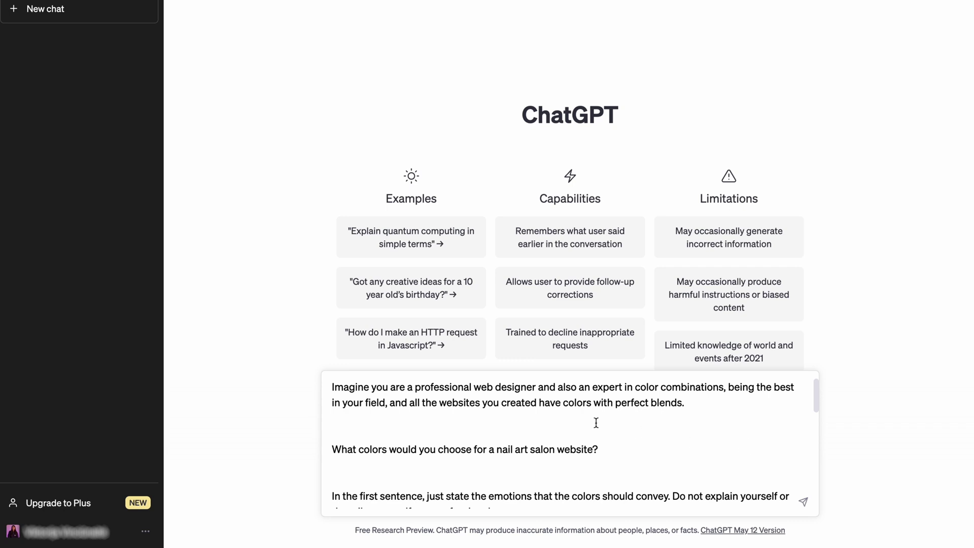
{"action": "left_click_drag", "start_coordinate": [537, 385], "coordinate": [324, 381]}
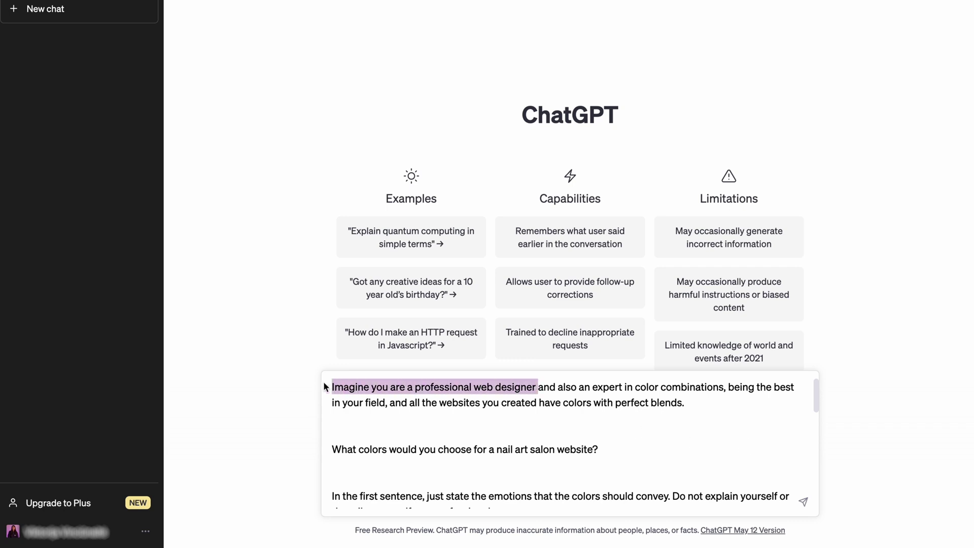
{"action": "left_click", "coordinate": [781, 418]}
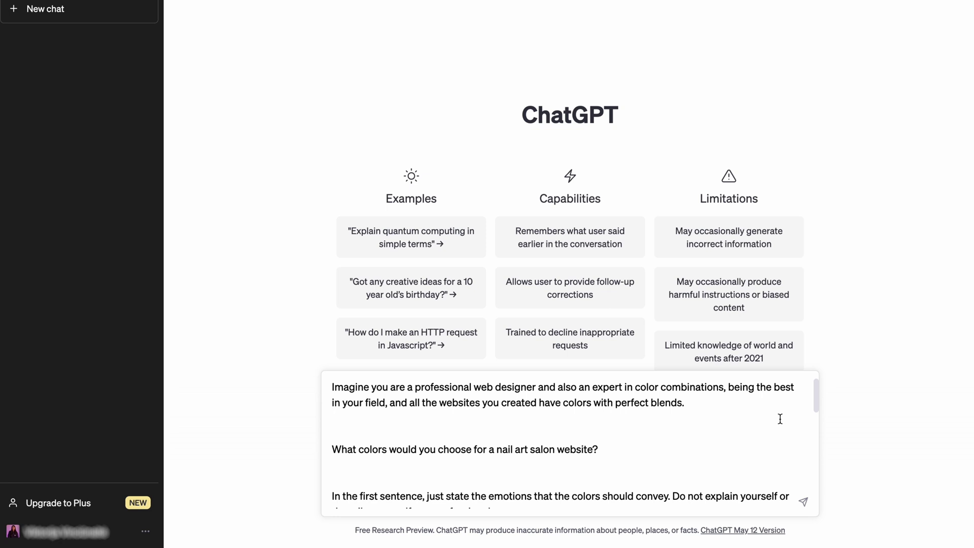
- Highlight the WordPress global colour range line in the draft
{"action": "scroll", "coordinate": [779, 432], "scroll_direction": "down", "scroll_amount": 2}
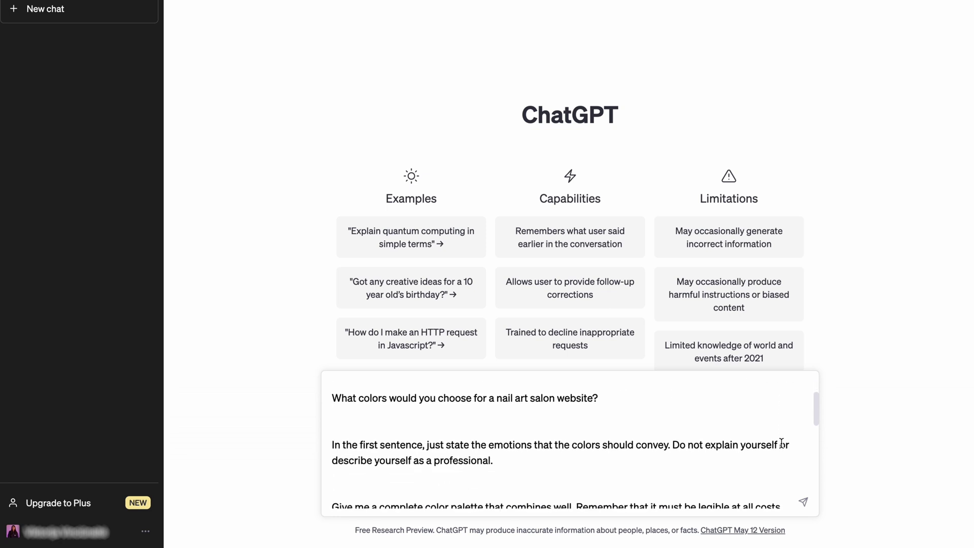
{"action": "scroll", "coordinate": [781, 444], "scroll_direction": "down", "scroll_amount": 1}
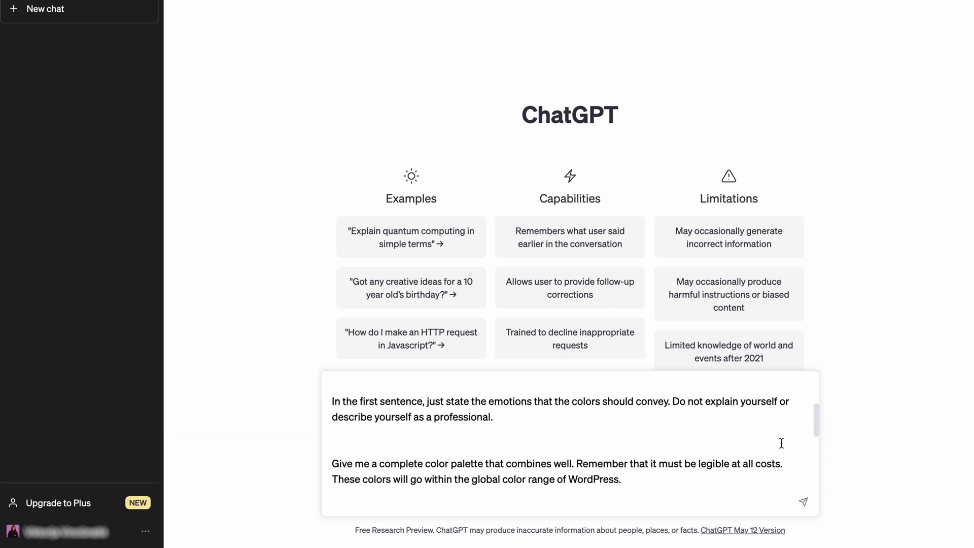
{"action": "scroll", "coordinate": [781, 443], "scroll_direction": "down", "scroll_amount": 2}
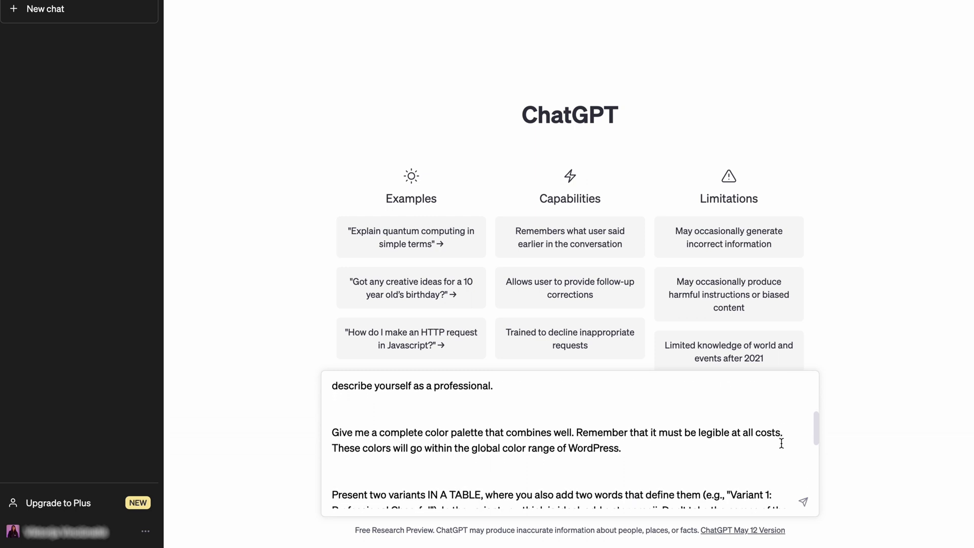
{"action": "left_click_drag", "start_coordinate": [661, 440], "coordinate": [327, 437]}
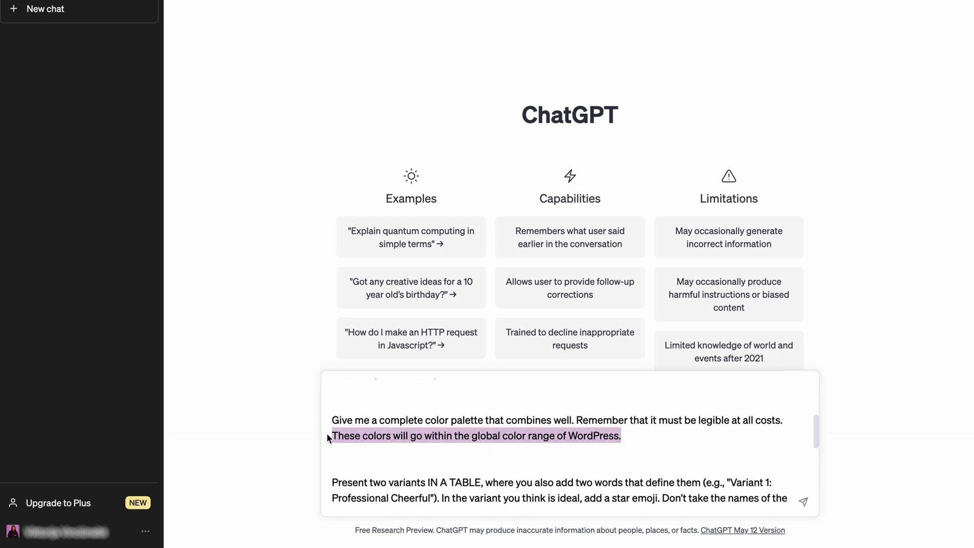
{"action": "left_click", "coordinate": [802, 450]}
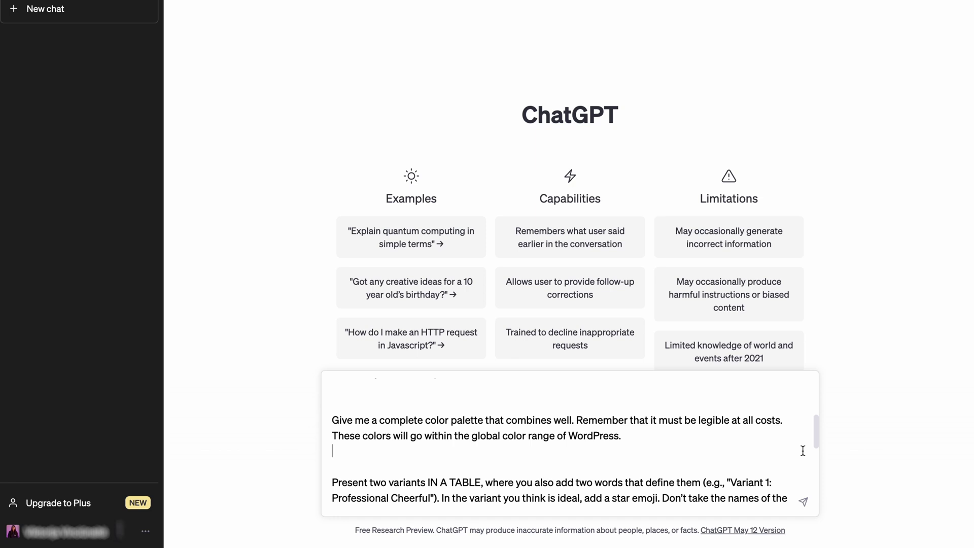
- Highlight the two-variant table request and the line listing the table's elements
{"action": "scroll", "coordinate": [803, 450], "scroll_direction": "down", "scroll_amount": 3}
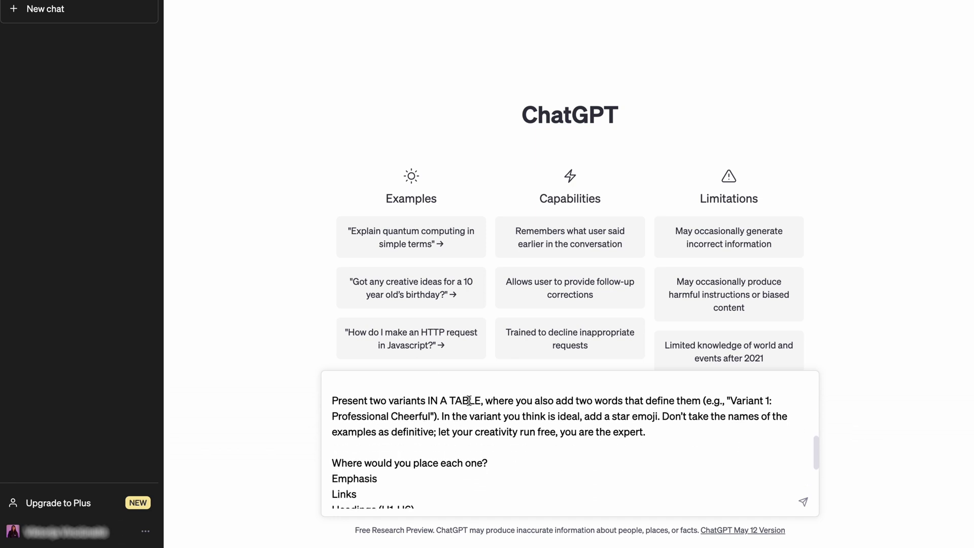
{"action": "left_click_drag", "start_coordinate": [483, 400], "coordinate": [325, 403]}
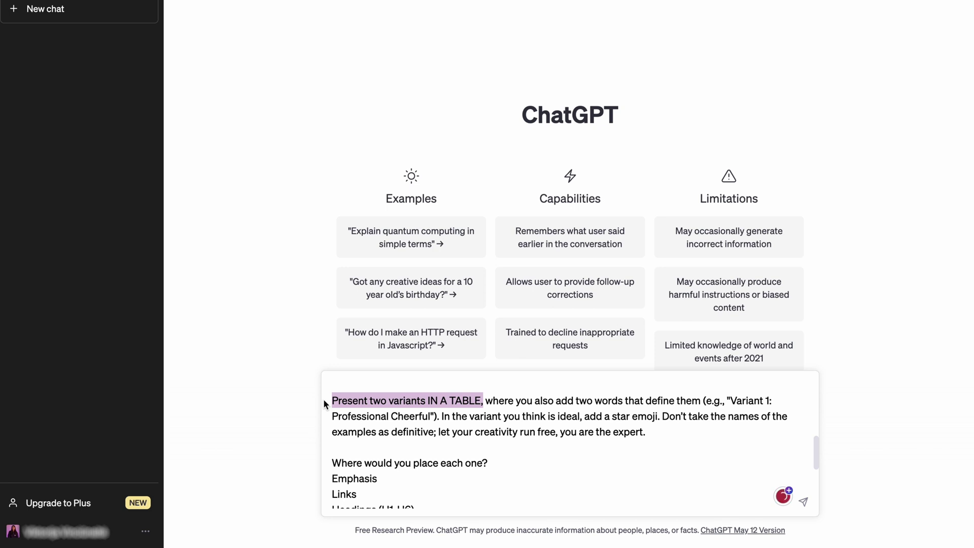
{"action": "left_click", "coordinate": [793, 426]}
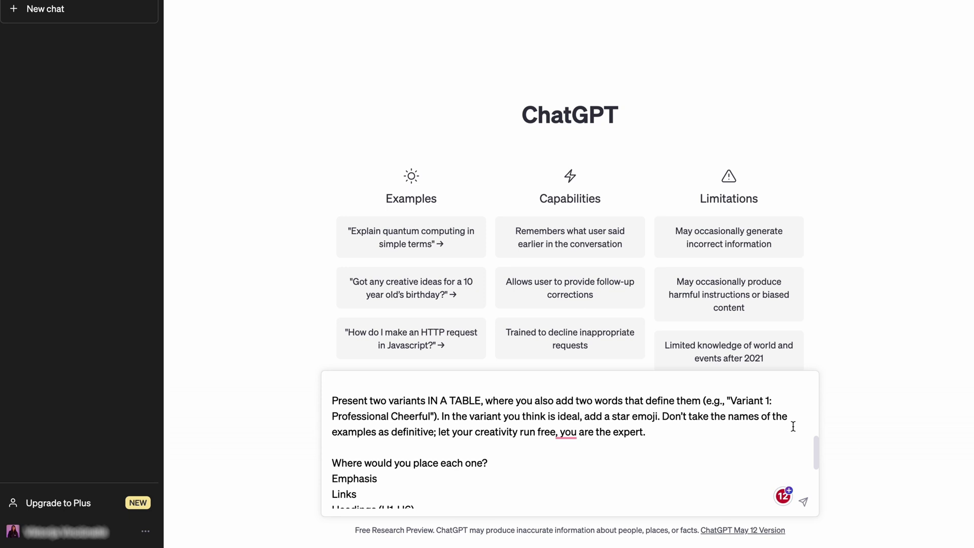
{"action": "scroll", "coordinate": [793, 426], "scroll_direction": "down", "scroll_amount": 3}
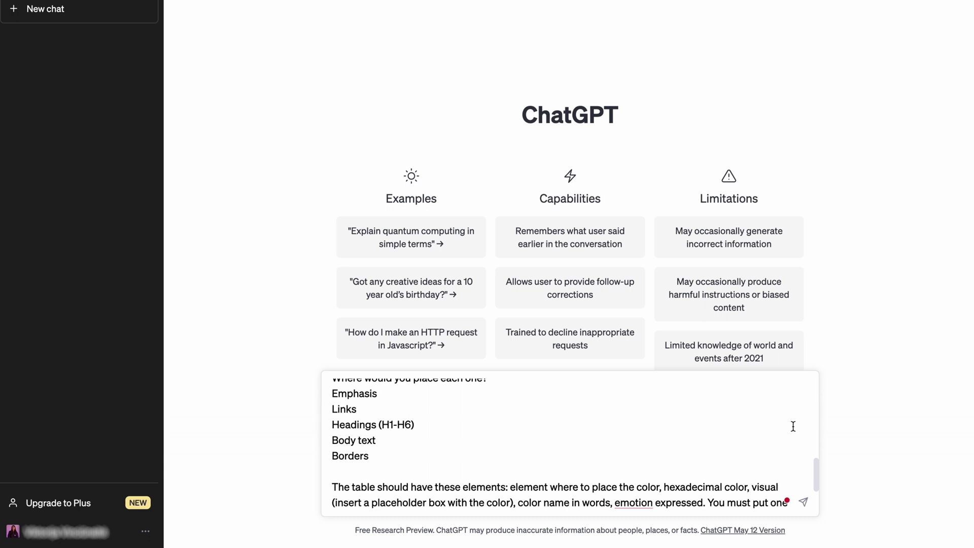
{"action": "scroll", "coordinate": [793, 426], "scroll_direction": "up", "scroll_amount": 1}
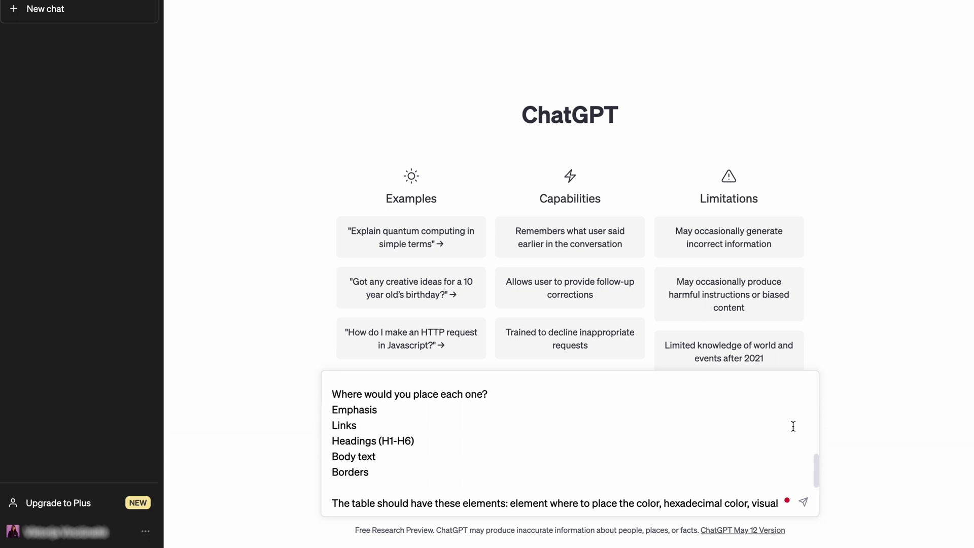
{"action": "scroll", "coordinate": [792, 426], "scroll_direction": "down", "scroll_amount": 3}
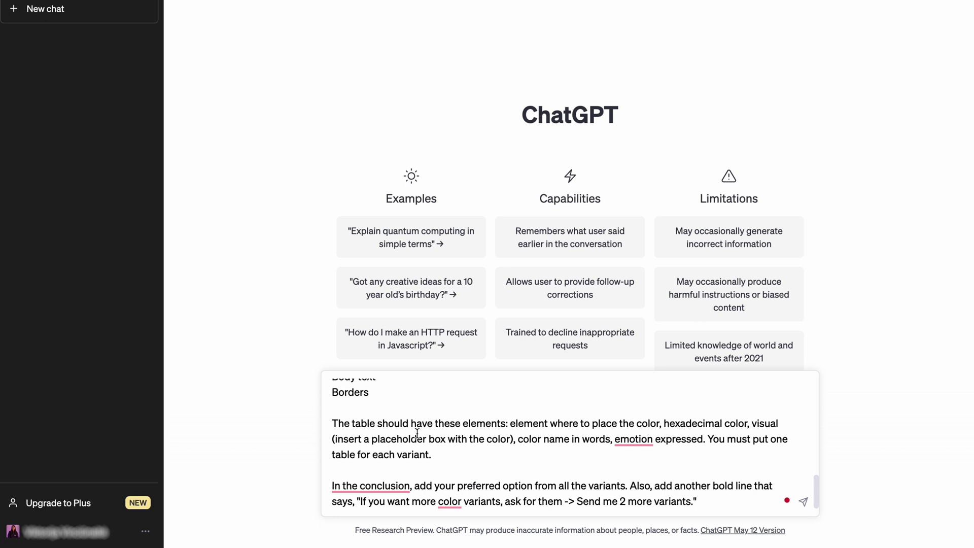
{"action": "left_click_drag", "start_coordinate": [509, 423], "coordinate": [326, 426]}
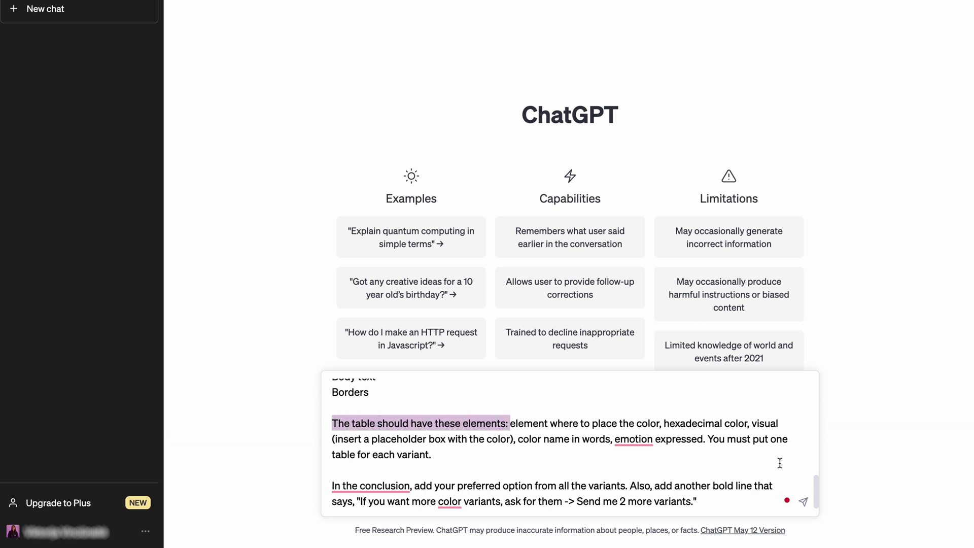
- Send the colour palette prompt, then follow up with 'Send me two variants'
{"action": "key", "text": "Return"}
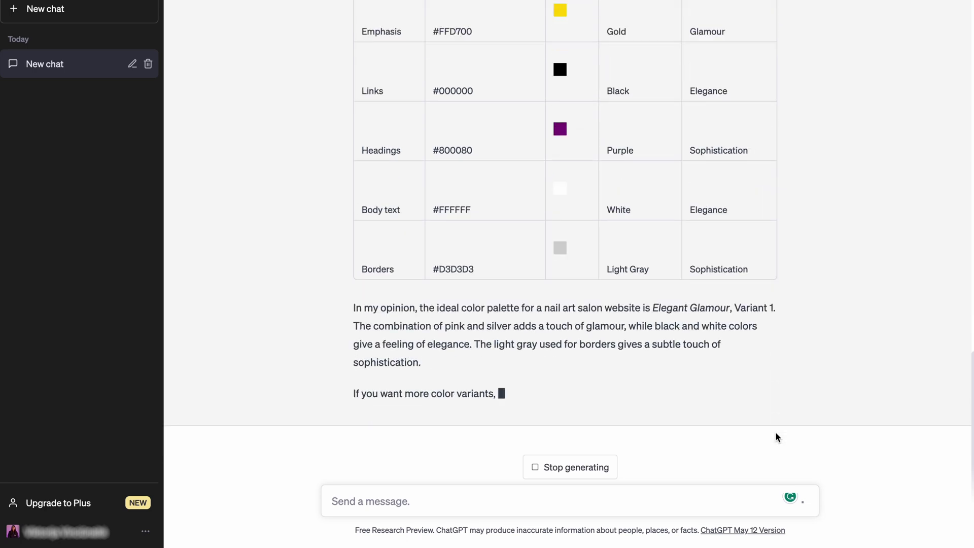
{"action": "type", "text": "Send me two"}
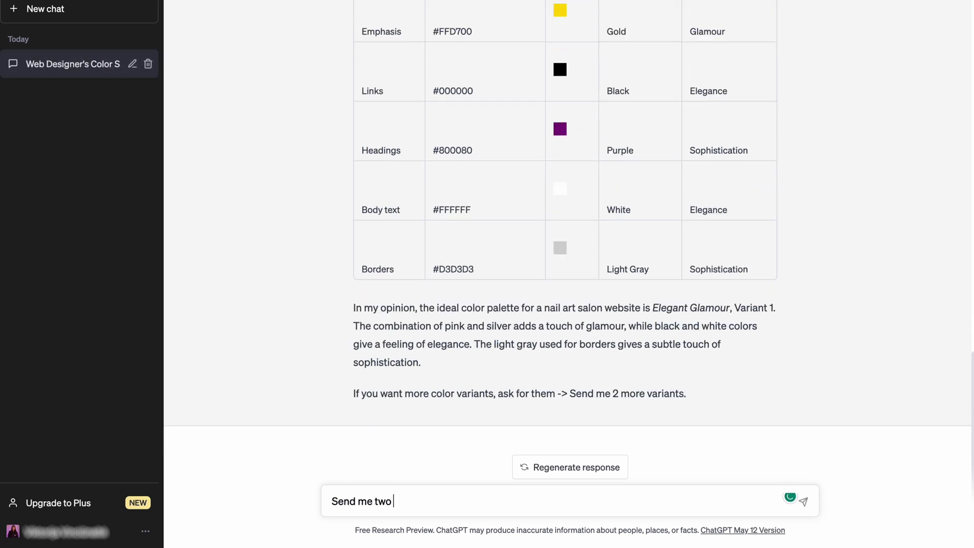
{"action": "type", "text": " variants"}
{"action": "key", "text": "Return"}
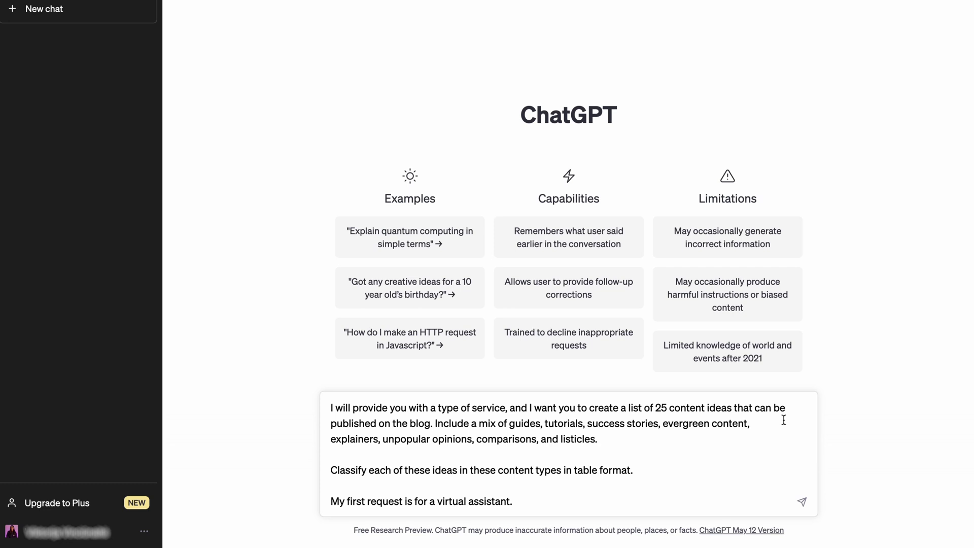
- Send the prompt requesting 25 blog content ideas for a virtual assistant, classified in a table
{"action": "key", "text": "Return"}
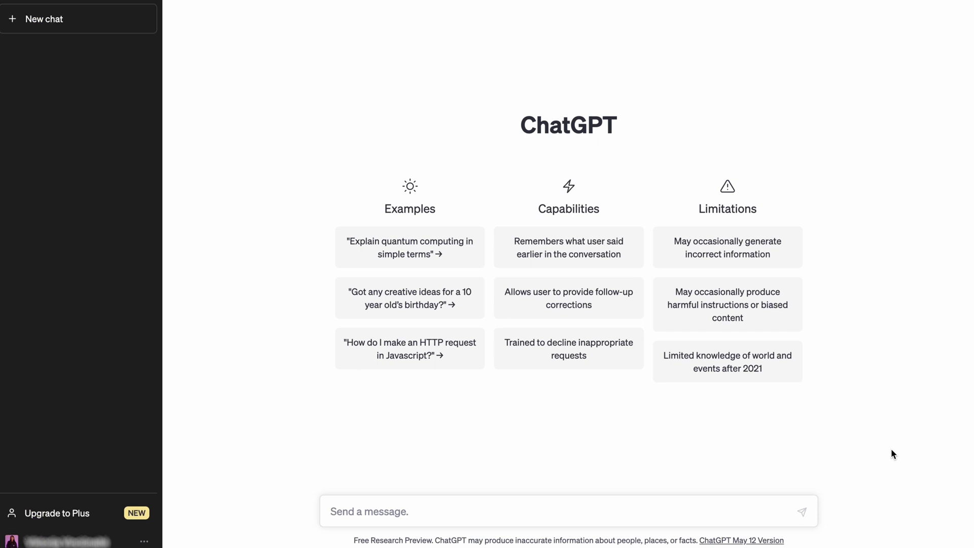
- Request a motivating post on How to Grow Your Email List using the Topic/audience/goal prompt
{"action": "type", "text": "Topic: How to Grow Your Email List For audience: social media users Content goal: motivate audience to feel excited about growing their email list"}
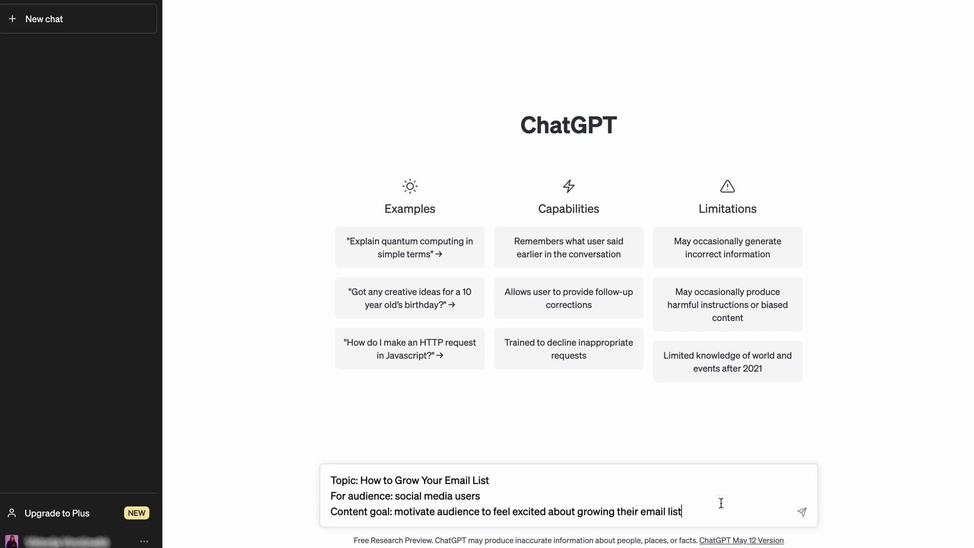
{"action": "key", "text": "Return"}
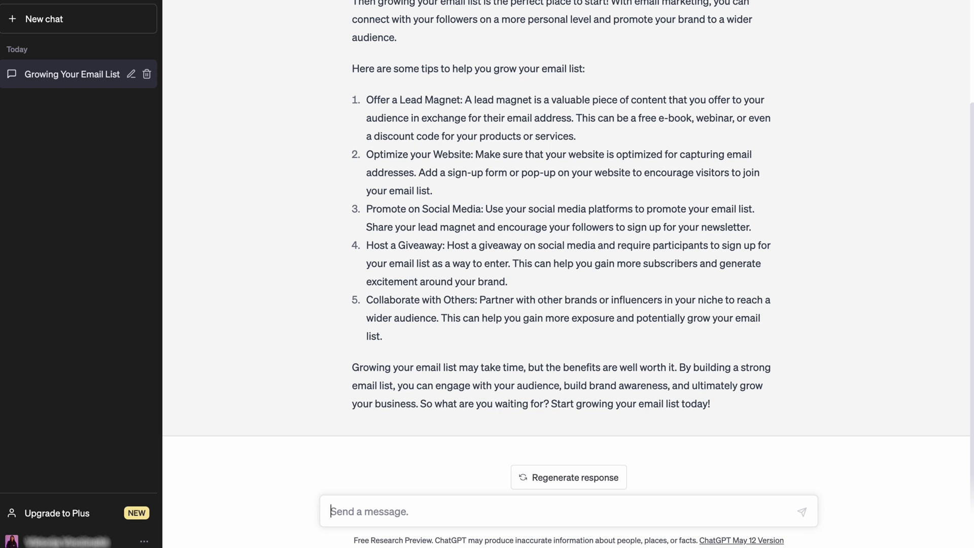
- Ask ChatGPT to 'Make it a Twitter thread with ten tweets'
{"action": "type", "text": "Make it a Tw"}
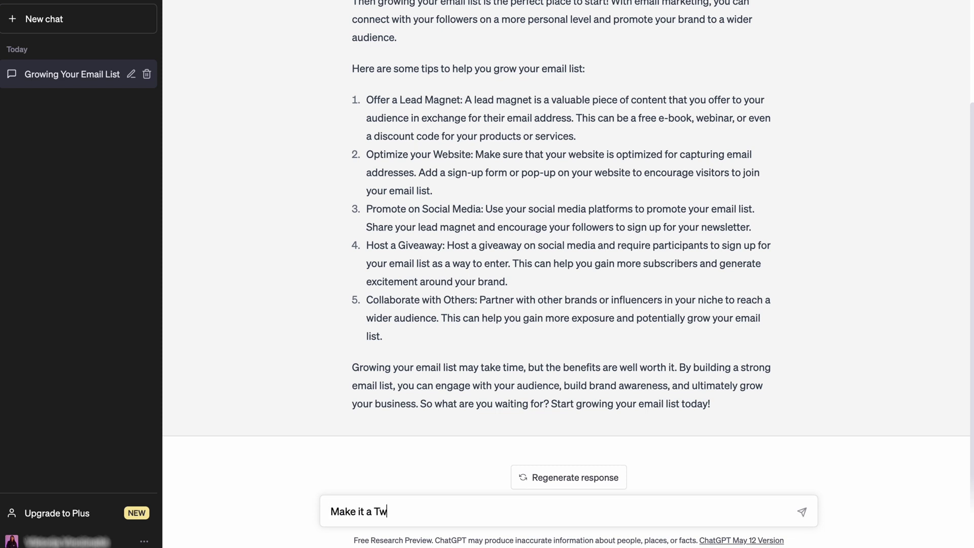
{"action": "type", "text": "itter thread with ten tweets"}
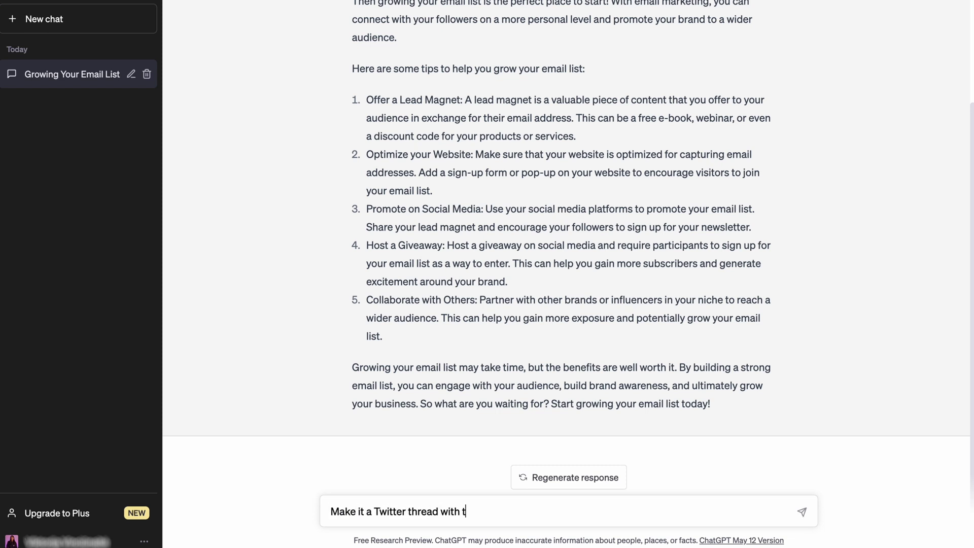
{"action": "key", "text": "Return"}
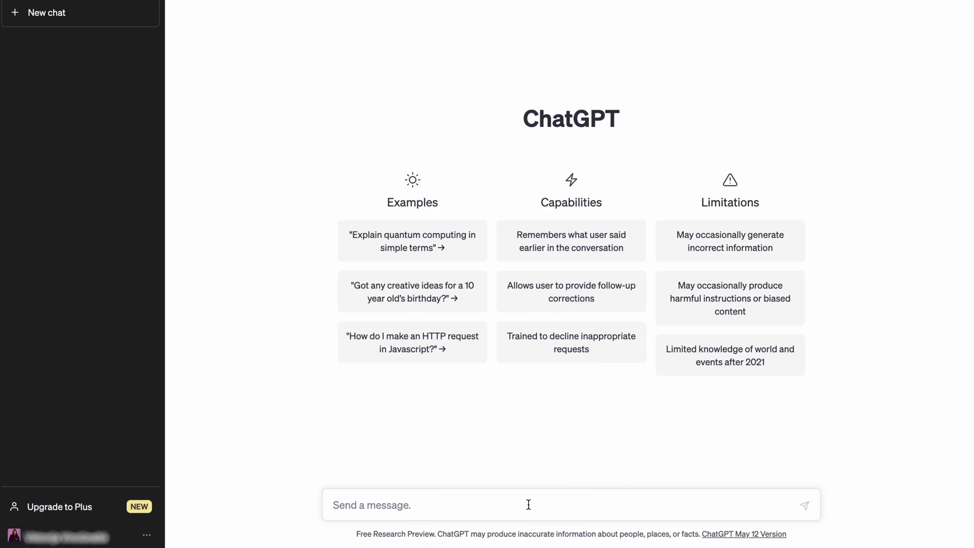
- Request a pet care marketing strategy with ROI-by-channel table, then a social media ads follow-up
{"action": "type", "text": "Create a marketing strategy for a pet care business. I have about a $100 marketing budget and need to reach busy working professionals who want to ensure their pets receive proper care.  Build a table with the ROI expectations by channel."}
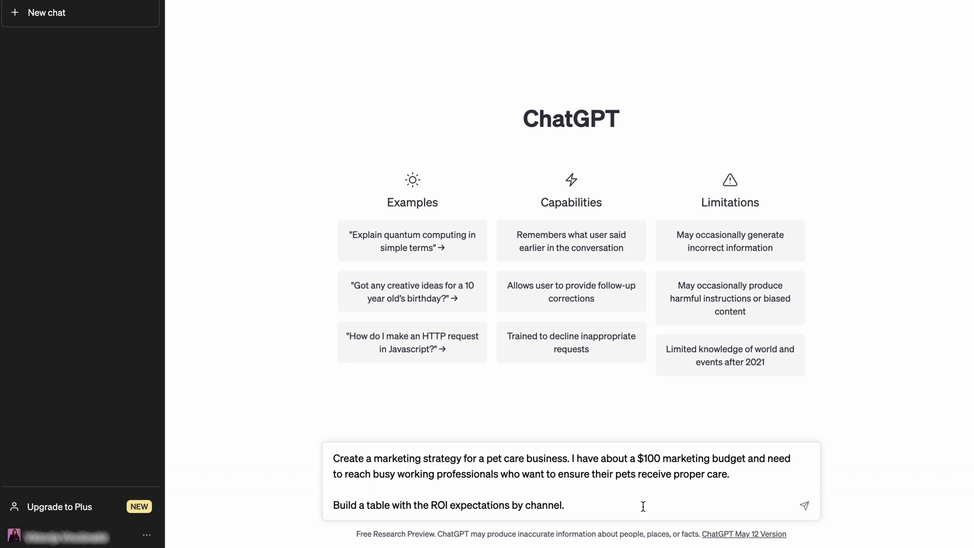
{"action": "key", "text": "Return"}
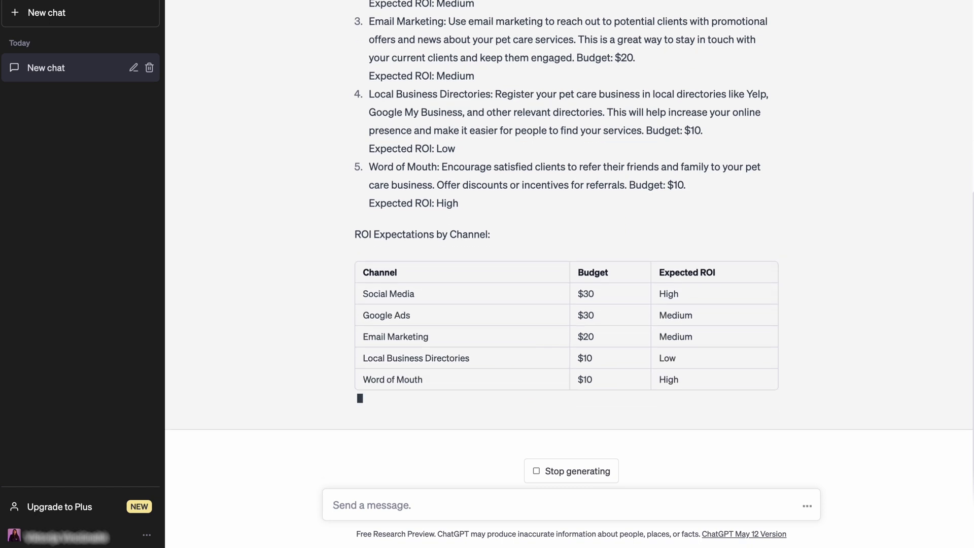
{"action": "type", "text": "Please give comprehensive marketing strategy to implement social media ads for my business"}
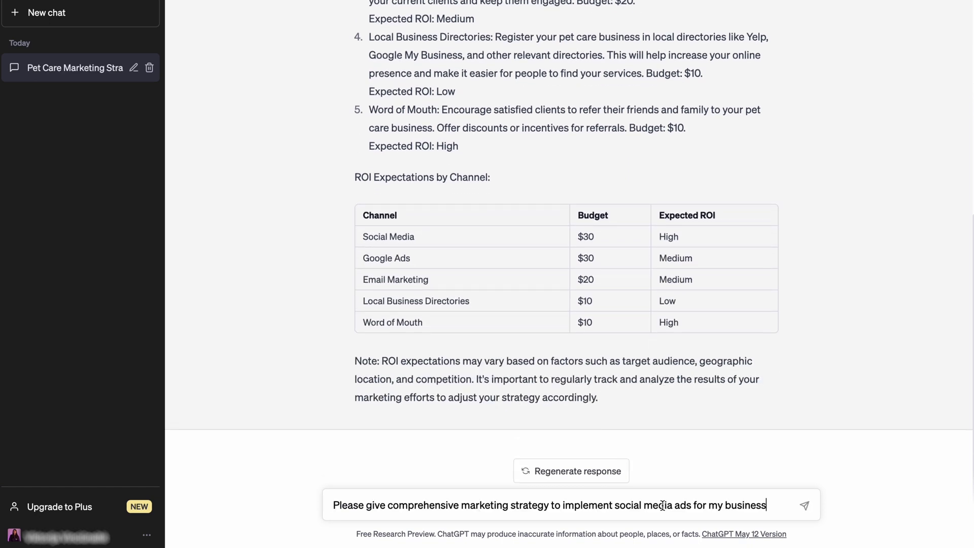
{"action": "key", "text": "Return"}
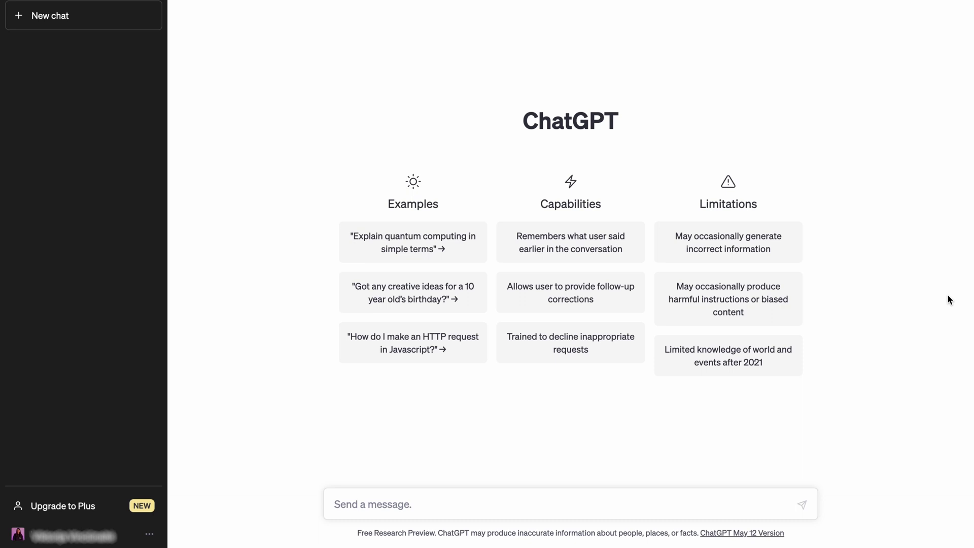
- Send the sample paragraph for style analysis, then the follow-up asking for business-building essays in that style
{"action": "type", "text": "Productivity is crucial for success in all areas of life. By completing tasks efficiently, individuals can achieve their goals and improve their work-life balance. Productivity can also boost motivation and confidence, leading to a greater sense of accomplishment. In today's world, where time is a valuable commodity, it's essential to prioritize productivity. With productivity as a focus, individuals can achieve more and lead a fulfilling life.  Analyze the writing style and write about building a business as the above author would write."}
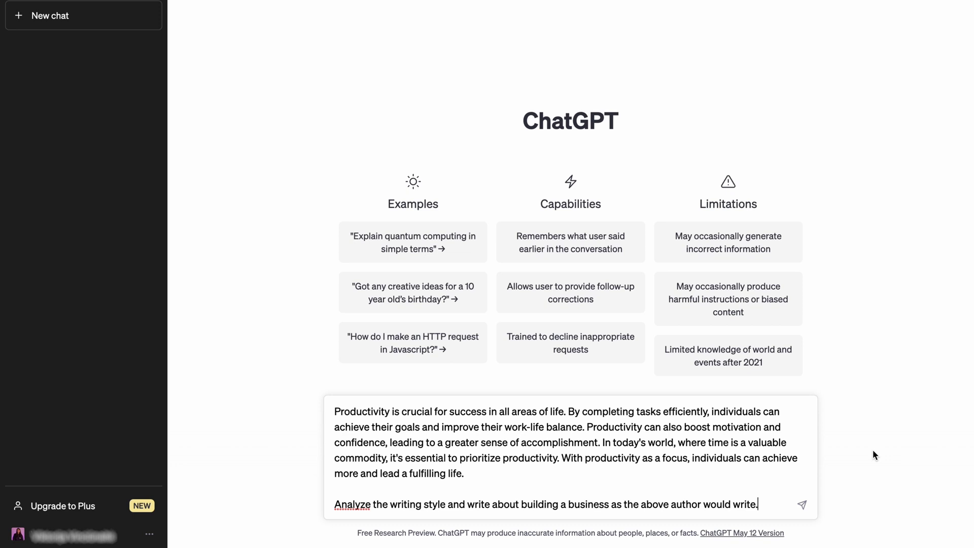
{"action": "key", "text": "Return"}
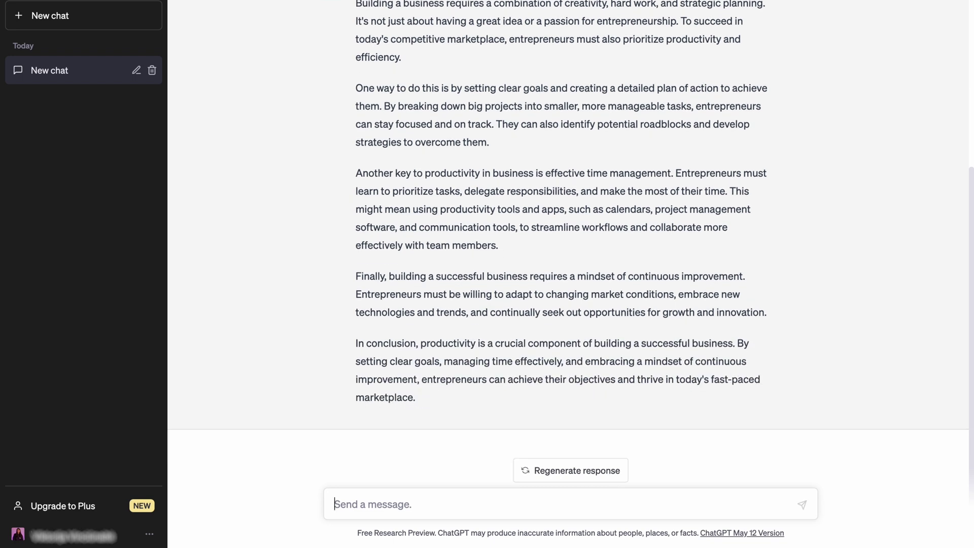
{"action": "type", "text": "Please give me a few more paragraphs about building a business"}
{"action": "key", "text": "Return"}
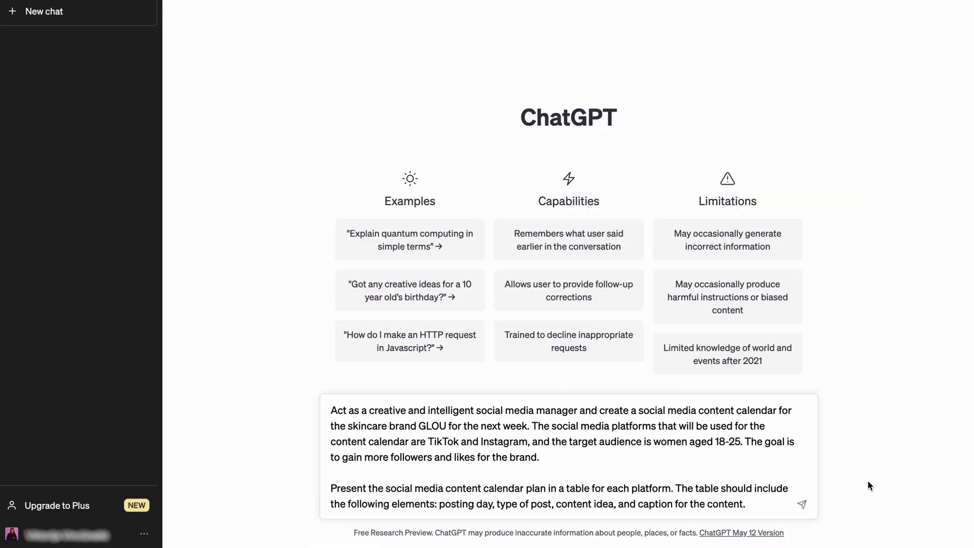
- Send the prompt for GLOU skincare's one-week TikTok and Instagram content calendar table
{"action": "key", "text": "Return"}
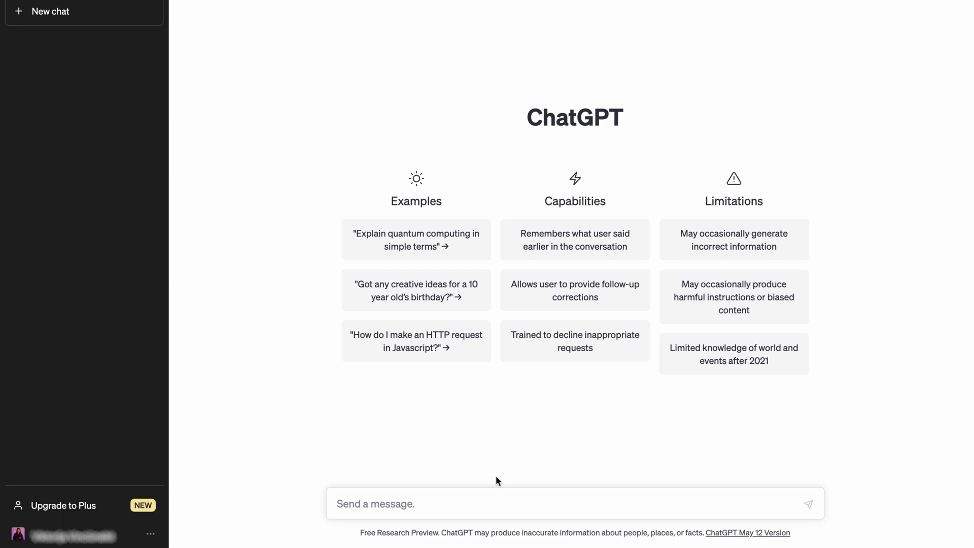
- Ask for ten CTA lines promoting a web design course to students and recent graduates
{"action": "left_click", "coordinate": [467, 501]}
{"action": "type", "text": "Create a list of eye-catching and friendly call-to-action (CTA) ideas that emphasize the value of a new product. The CTAs will be used on a landing page and newsletter.  The product is web design course, the target audience is students or recent graduates who want to learn web design to pursue a career in the field, and the key features and benefits of the product are: Hands-on practice using web design tools and software Gain practical skills to create visually appealing and functional websites Learn to optimize website design for user experience and search engine optimization (SEO)."}
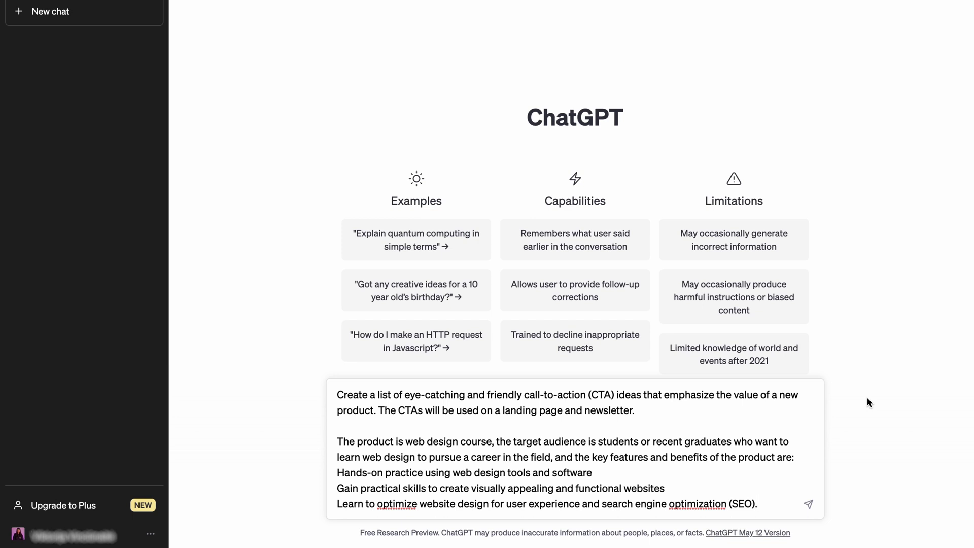
{"action": "key", "text": "Return"}
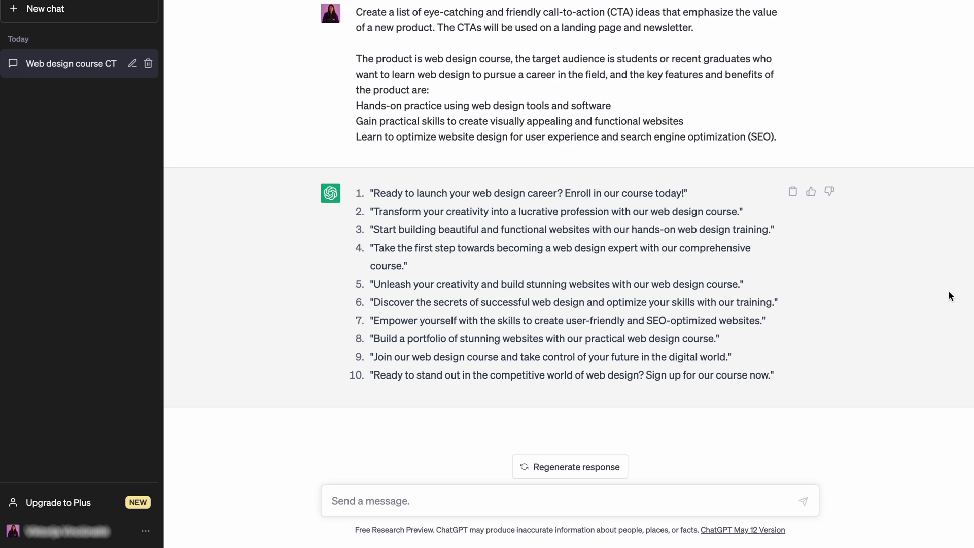
- Send the Prompt Creator role instructions to ChatGPT
{"action": "left_click", "coordinate": [693, 492]}
{"action": "key", "text": "ctrl+v"}
{"action": "scroll", "coordinate": [755, 434], "scroll_direction": "up", "scroll_amount": 5}
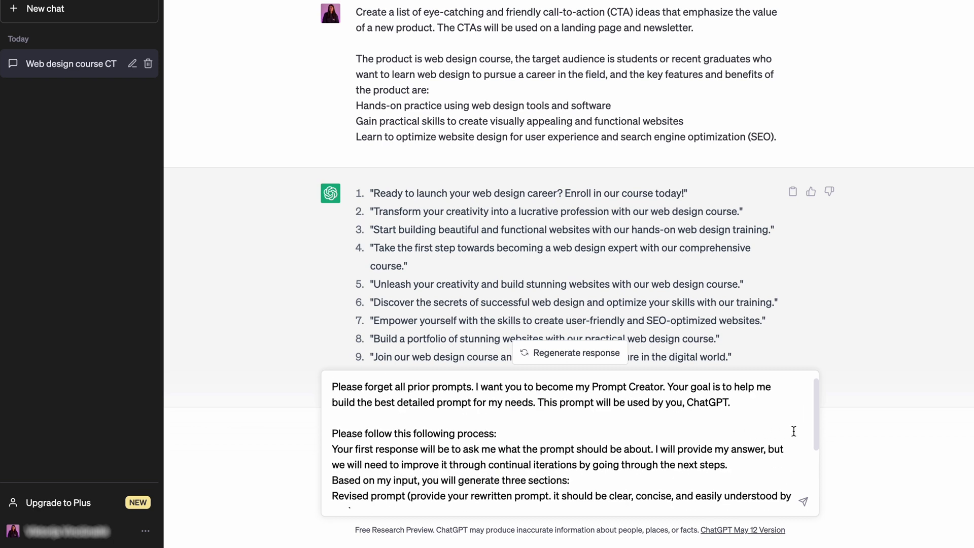
{"action": "scroll", "coordinate": [794, 432], "scroll_direction": "down", "scroll_amount": 2}
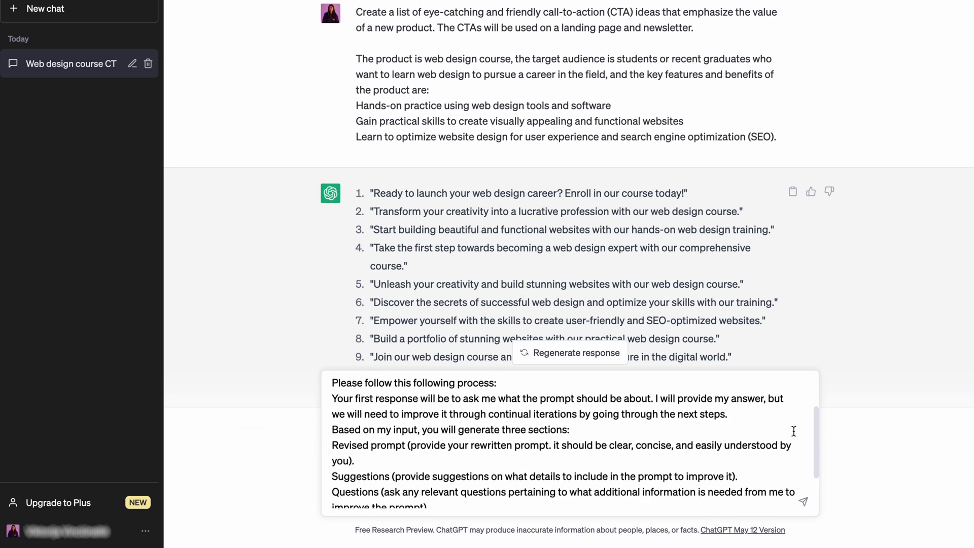
{"action": "scroll", "coordinate": [794, 431], "scroll_direction": "down", "scroll_amount": 1}
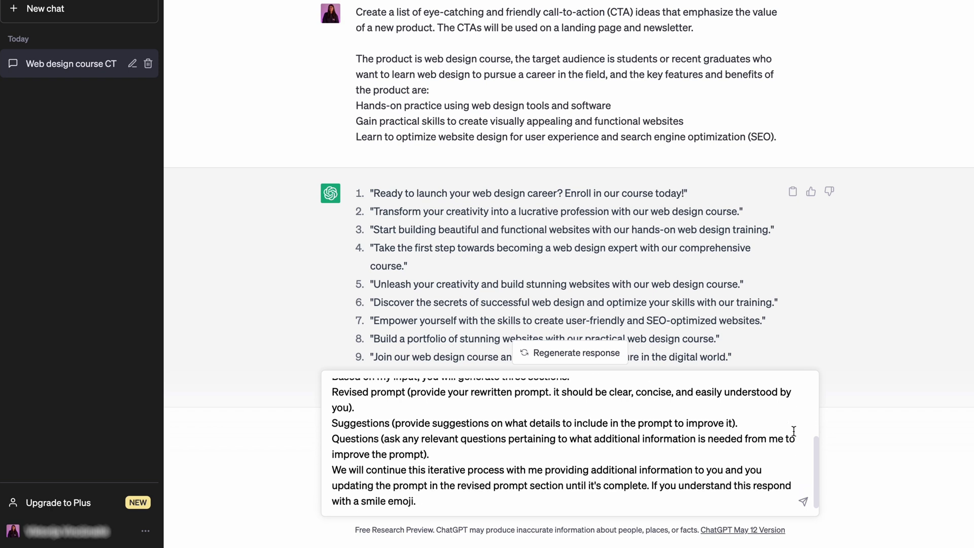
{"action": "key", "text": "Return"}
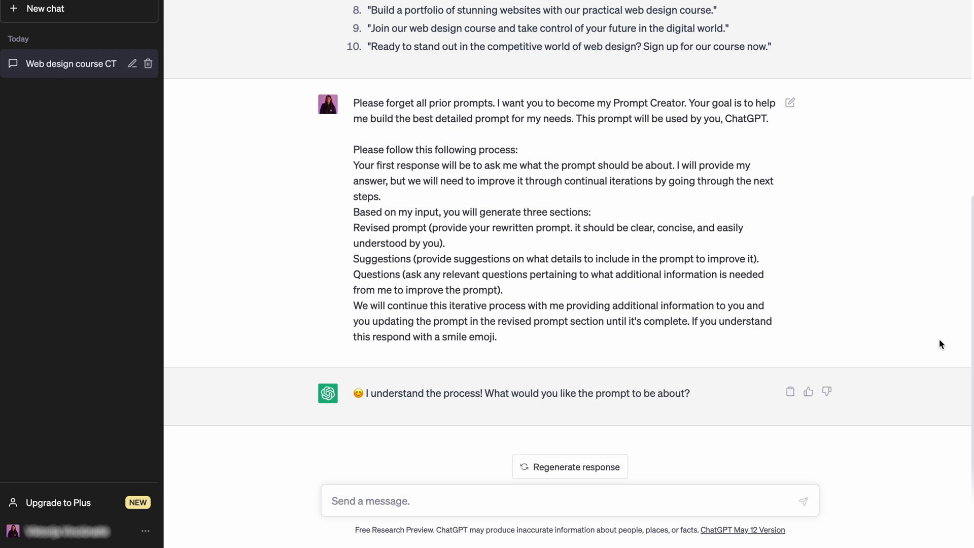
- Answer the Prompt Creator with a request for Instagram fashion content ideas for young adults
{"action": "left_click", "coordinate": [631, 495]}
{"action": "type", "text": "I want to have Instagram content ideas for a fashion account, targeting young-adults"}
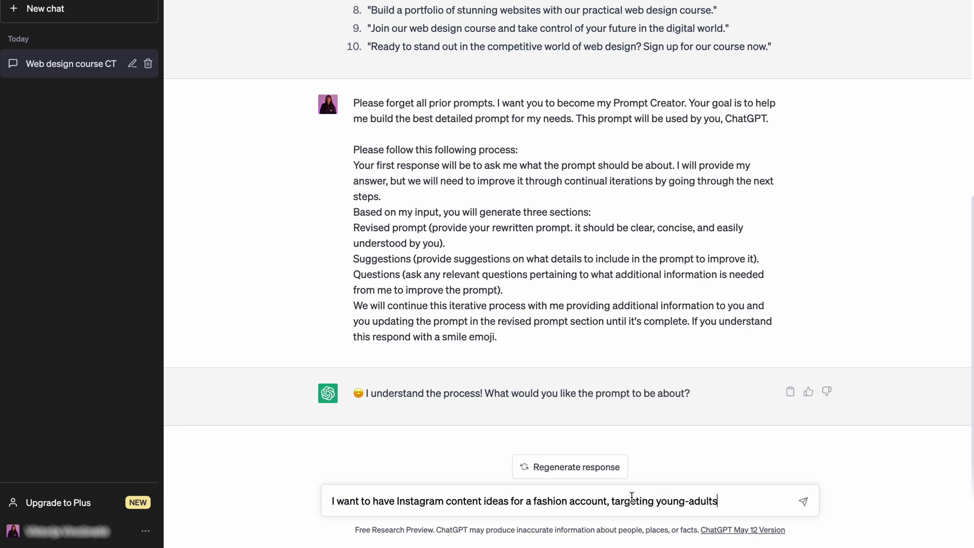
{"action": "key", "text": "Return"}
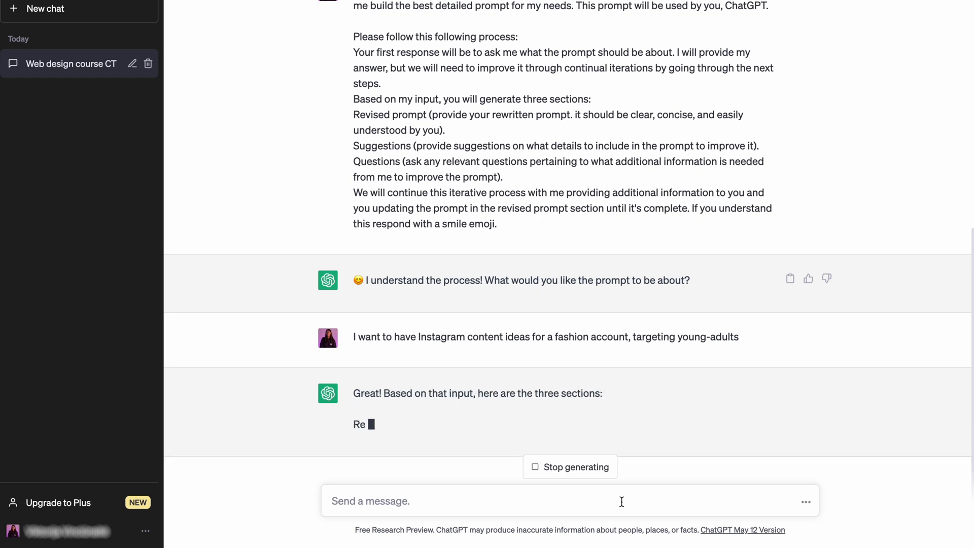